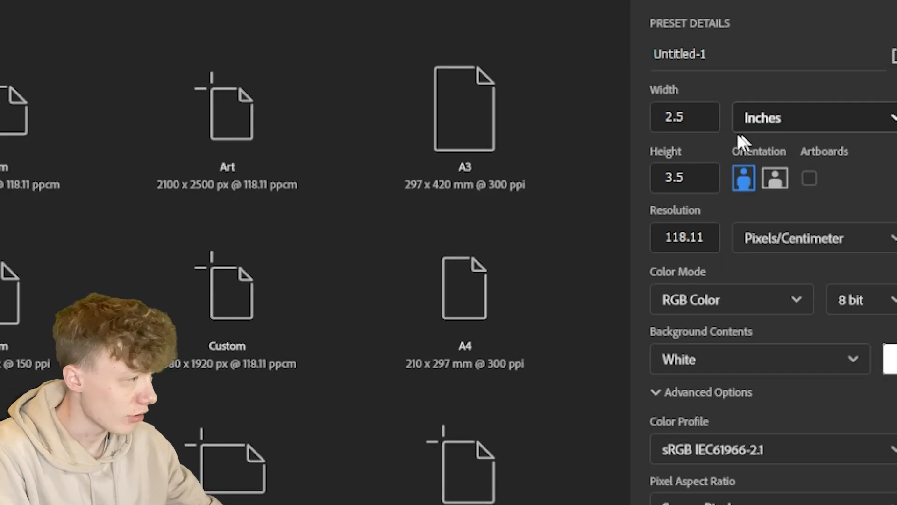
- Set up a new portrait document measuring 2.5 by 3.5 inches
{"action": "left_click", "coordinate": [864, 123]}
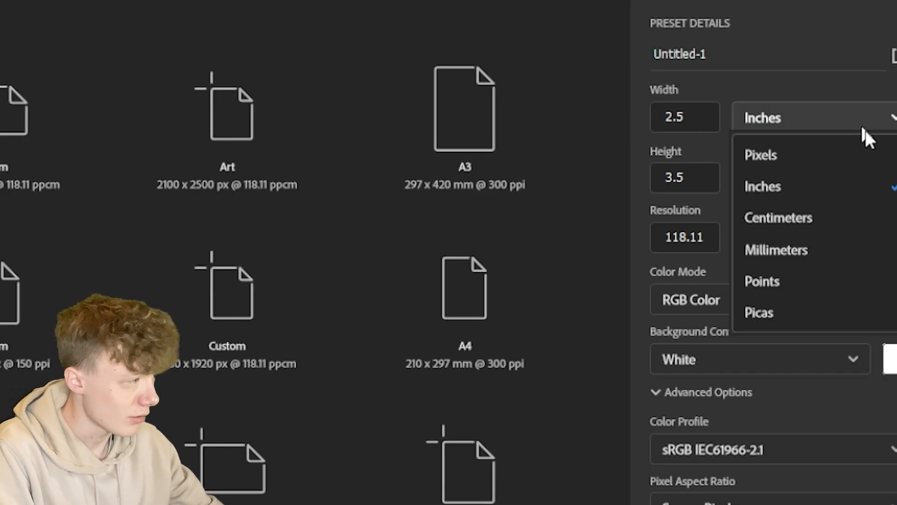
{"action": "left_click", "coordinate": [815, 189]}
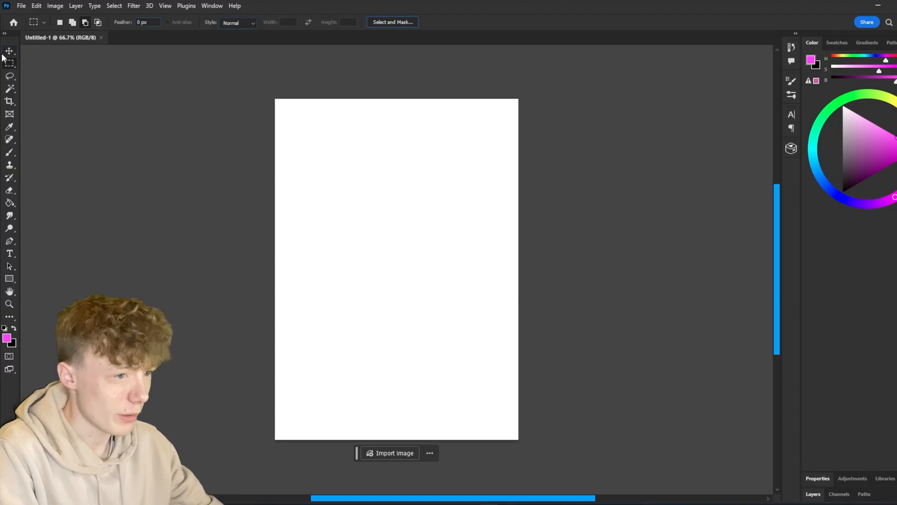
- Fill the Untitled-1 background with the bright blue taken from Caddo Logo.png
{"action": "left_click", "coordinate": [7, 53]}
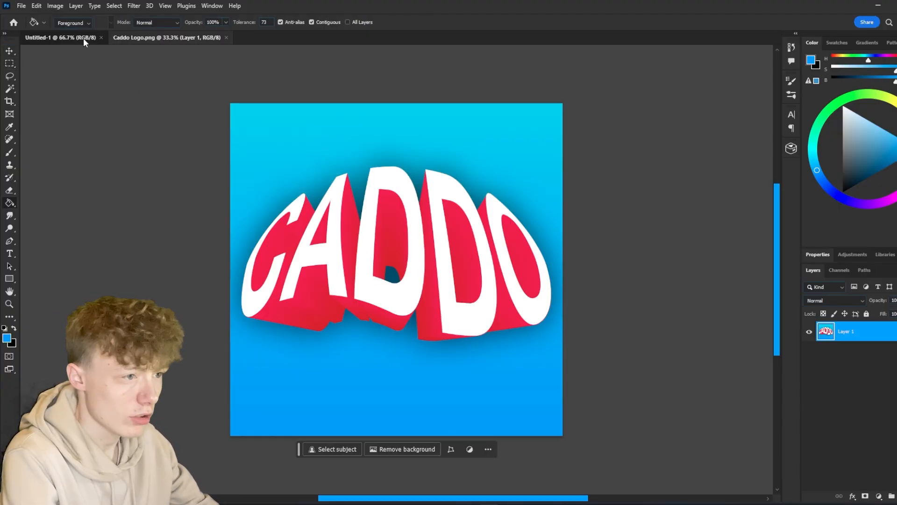
{"action": "left_click", "coordinate": [83, 38]}
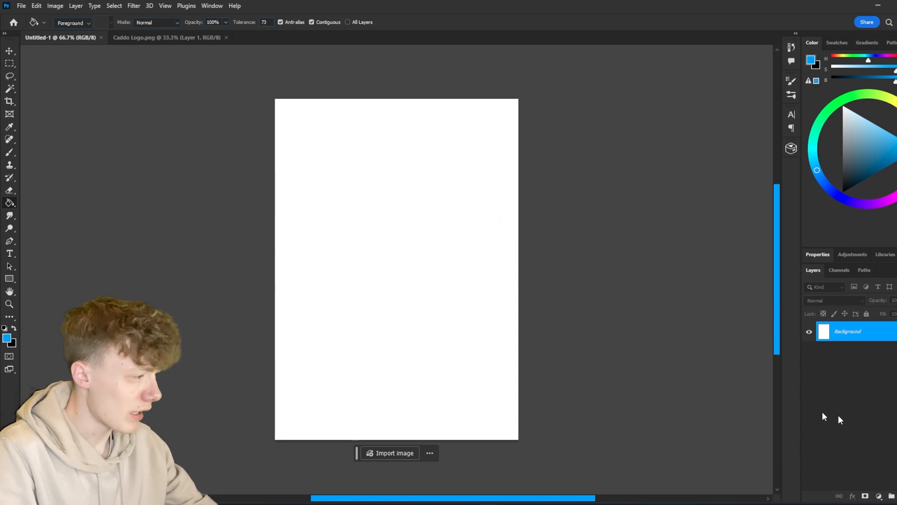
{"action": "left_click", "coordinate": [340, 283]}
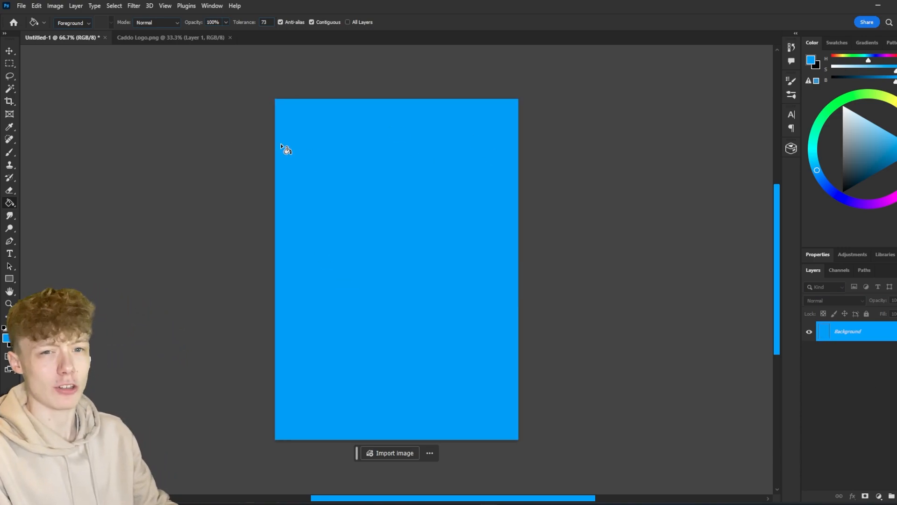
- Open Thumbnail.psd and copy its Group 2, containing the character with the rifle, into Untitled-1
{"action": "left_click", "coordinate": [22, 6]}
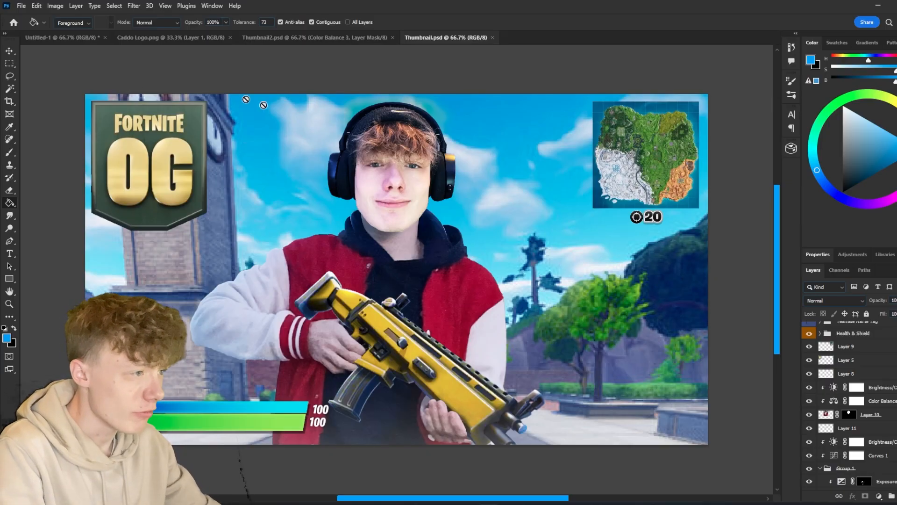
{"action": "scroll", "coordinate": [867, 400], "scroll_direction": "up", "scroll_amount": 1}
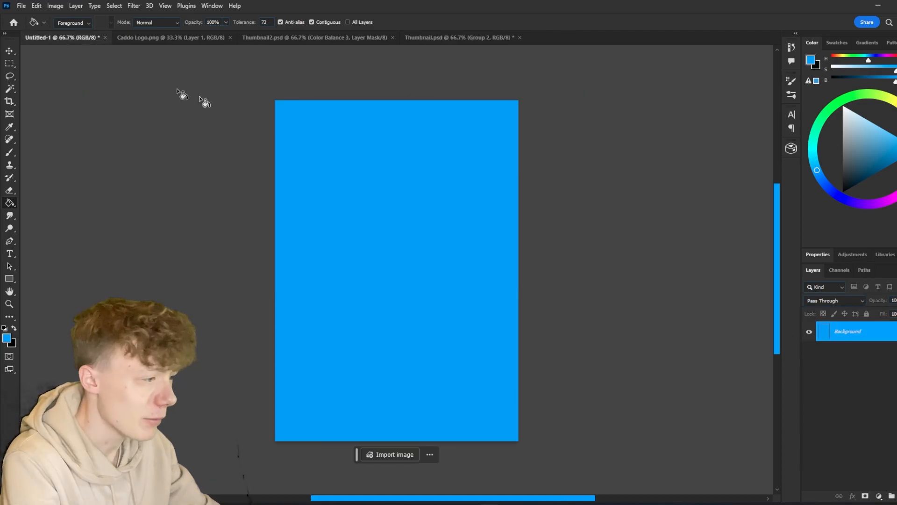
{"action": "left_click_drag", "start_coordinate": [183, 94], "coordinate": [667, 288]}
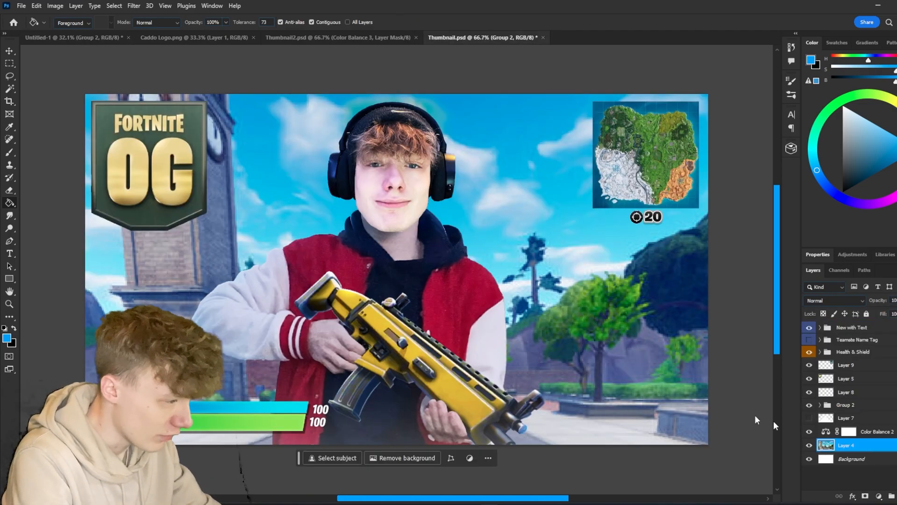
- Copy the entire scenery image on Layer 4 of Thumbnail.psd and paste it below Group 2 in Untitled-1
{"action": "key", "text": "ctrl+a"}
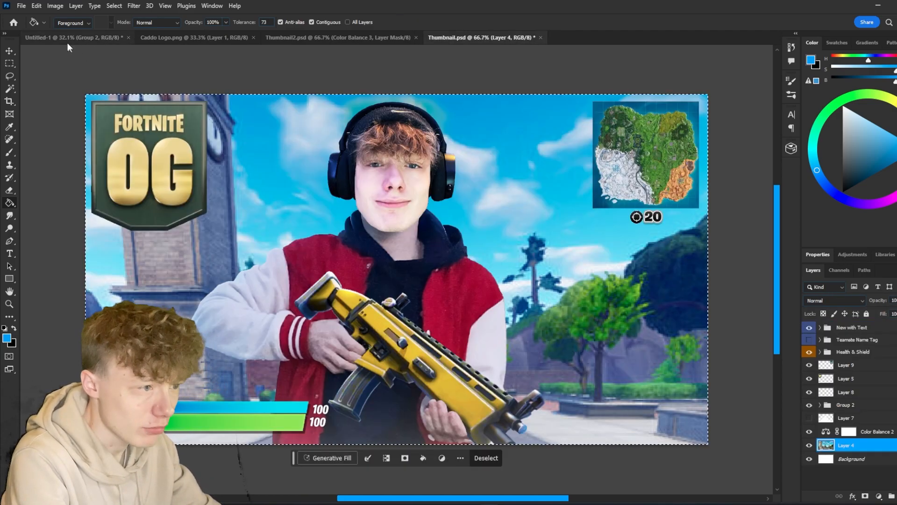
{"action": "left_click", "coordinate": [67, 41]}
{"action": "key", "text": "ctrl+v"}
{"action": "scroll", "coordinate": [388, 208], "scroll_direction": "up", "scroll_amount": 6}
{"action": "scroll", "coordinate": [402, 208], "scroll_direction": "down", "scroll_amount": 5}
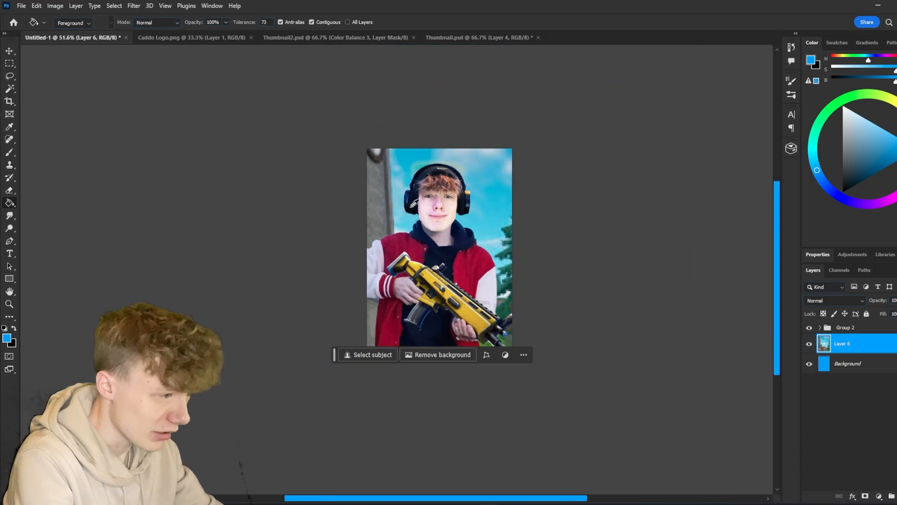
{"action": "scroll", "coordinate": [414, 204], "scroll_direction": "down", "scroll_amount": 2}
- Apply a blur filter to the pasted scenery layer behind the character
{"action": "left_click", "coordinate": [134, 5]}
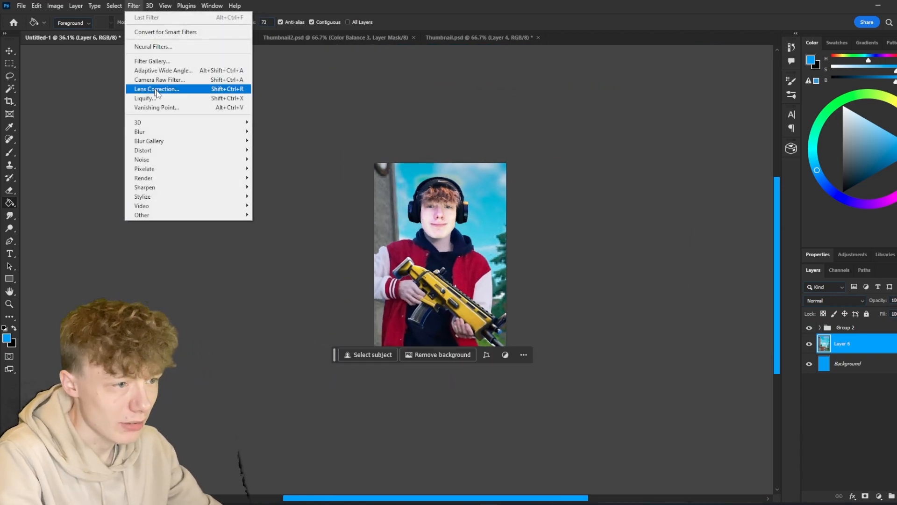
{"action": "mouse_move", "coordinate": [220, 131]}
{"action": "left_click", "coordinate": [279, 168]}
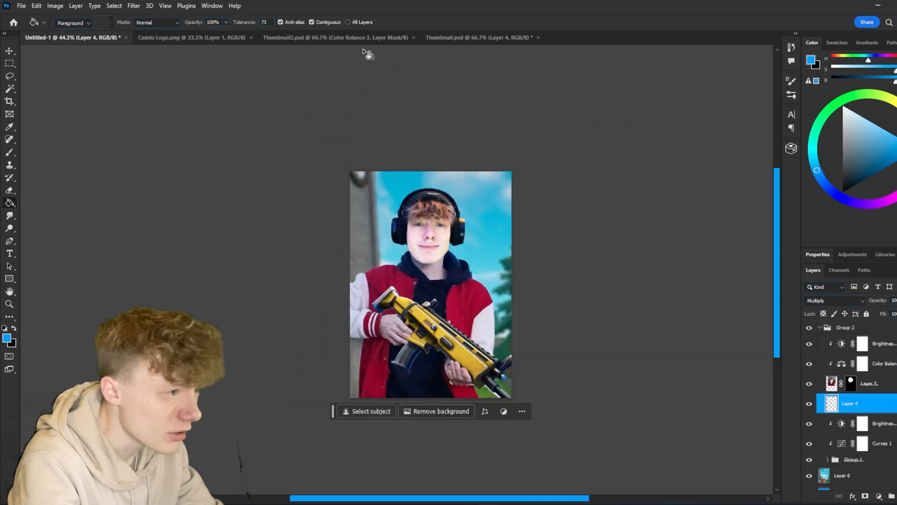
- Sample the bright blue near the lower edge of Caddo Logo.png as the Brush tool's foreground color
{"action": "left_click", "coordinate": [216, 37]}
{"action": "key", "text": "b"}
{"action": "left_click", "coordinate": [504, 401], "text": "alt"}
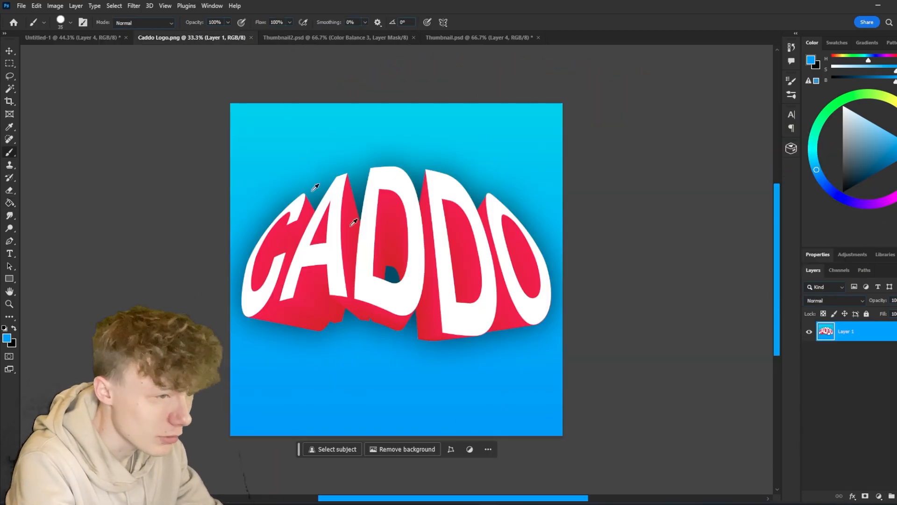
- Add a new layer above Layer 4 in Untitled-1 and fill a full-width strip along the card's upper edge with the sampled blue
{"action": "left_click", "coordinate": [88, 41]}
{"action": "key", "text": "ctrl+shift+alt+n"}
{"action": "left_click", "coordinate": [10, 63]}
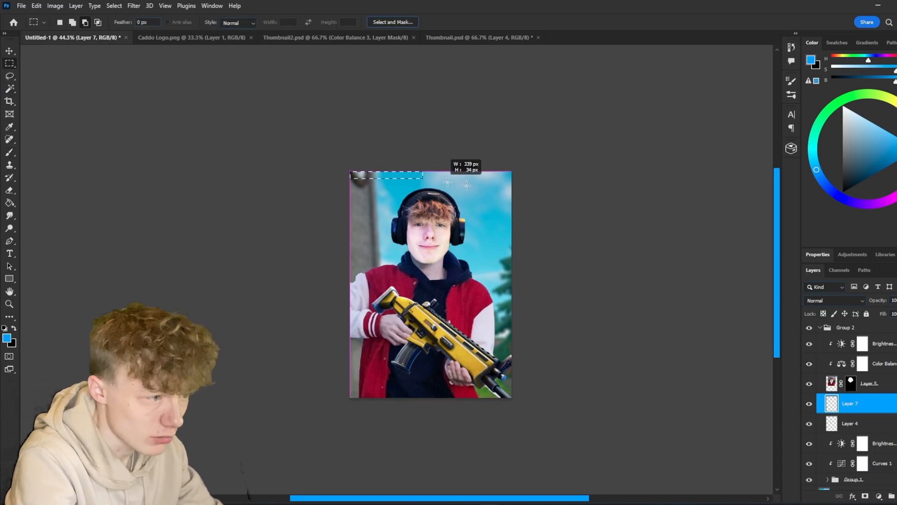
{"action": "left_click_drag", "start_coordinate": [339, 161], "coordinate": [569, 202]}
{"action": "left_click", "coordinate": [10, 203]}
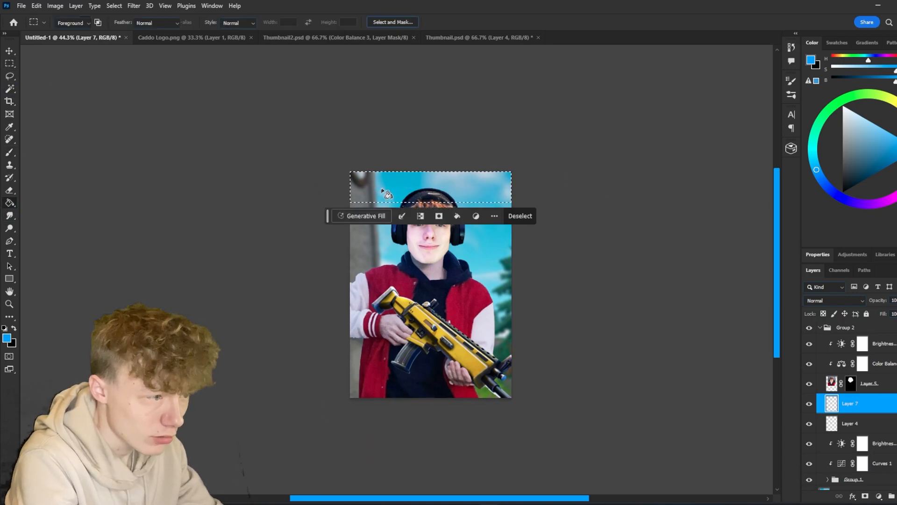
{"action": "left_click", "coordinate": [383, 187]}
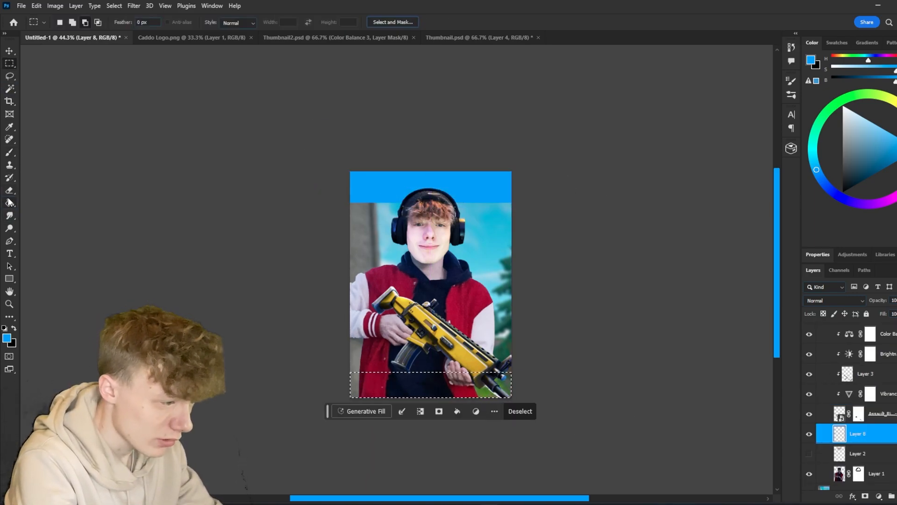
- Fill the selected strip along the card's lower edge with blue and paint its layer mask to clean up around the hand and rifle
{"action": "left_click", "coordinate": [10, 203]}
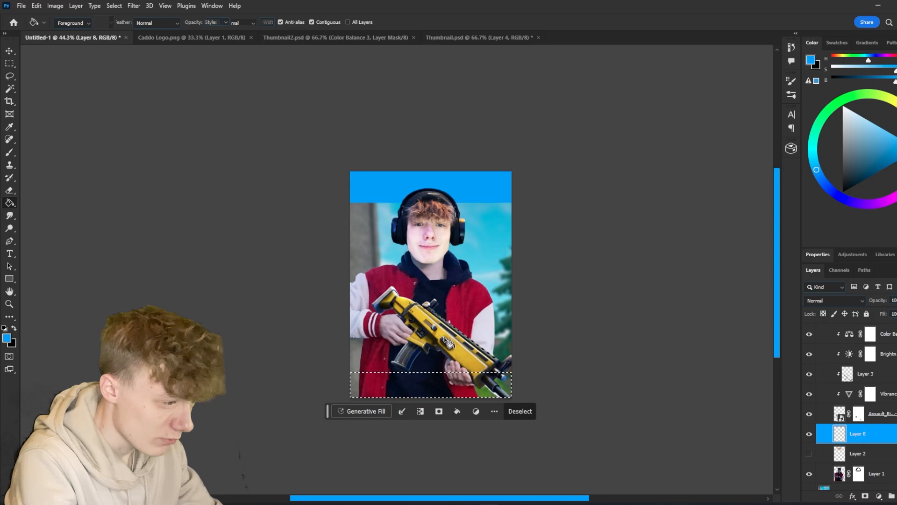
{"action": "left_click", "coordinate": [463, 382]}
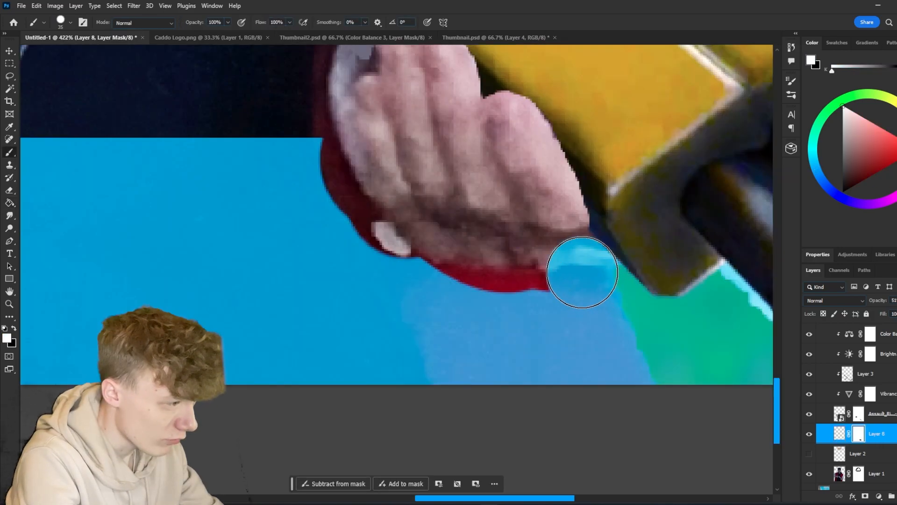
{"action": "mouse_move", "coordinate": [582, 272]}
{"action": "left_mouse_down"}
{"action": "mouse_move", "coordinate": [368, 251]}
{"action": "mouse_move", "coordinate": [348, 236]}
{"action": "mouse_move", "coordinate": [329, 173]}
{"action": "mouse_move", "coordinate": [337, 202]}
{"action": "left_mouse_up"}
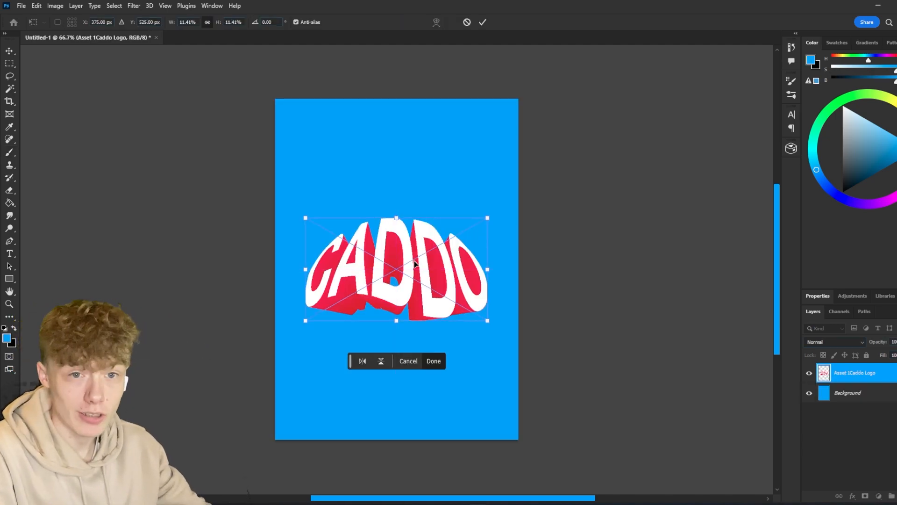
- Commit the placement of the Caddo logo in the middle of the blue card back
{"action": "left_click", "coordinate": [433, 364]}
{"action": "scroll", "coordinate": [433, 364], "scroll_direction": "up", "scroll_amount": 1}
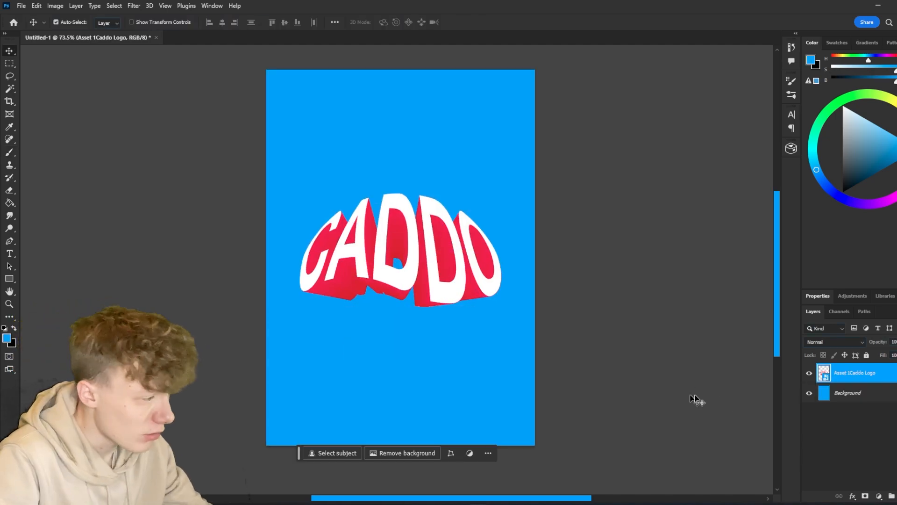
- Paint overlapping translucent white circles on the Background layer's corners with a 703 px brush at 10% flow
{"action": "left_click", "coordinate": [855, 394]}
{"action": "key", "text": "d"}
{"action": "key", "text": "x"}
{"action": "key", "text": "b"}
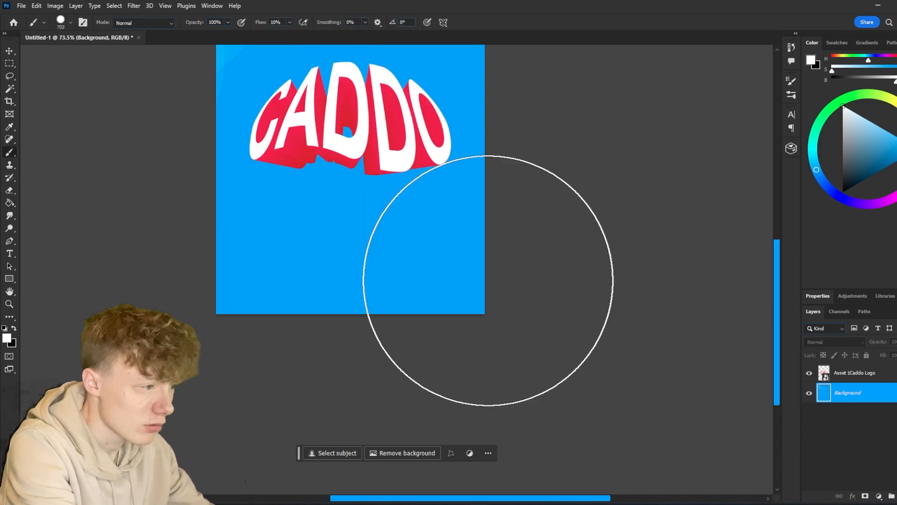
{"action": "left_click", "coordinate": [488, 281]}
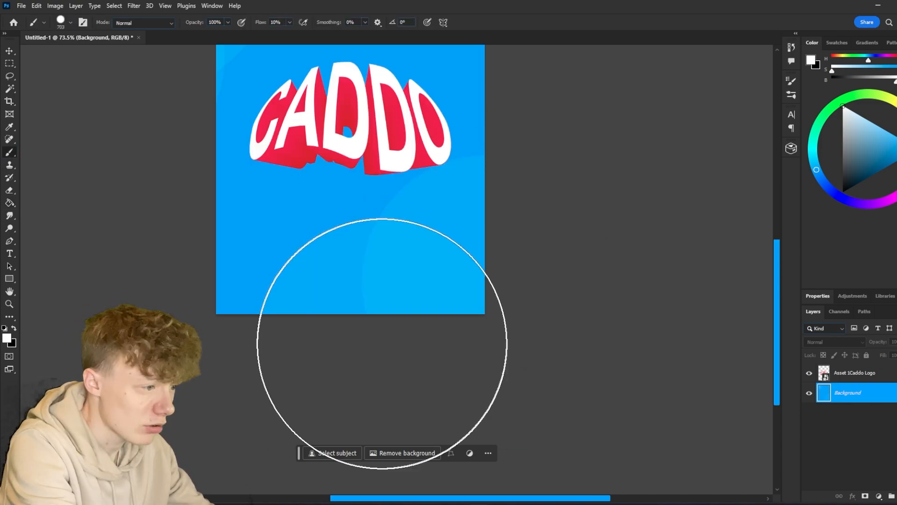
{"action": "left_click", "coordinate": [381, 344]}
{"action": "left_click", "coordinate": [480, 369]}
{"action": "left_click", "coordinate": [525, 291]}
{"action": "left_click", "coordinate": [578, 233]}
{"action": "scroll", "coordinate": [481, 336], "scroll_direction": "down", "scroll_amount": 5}
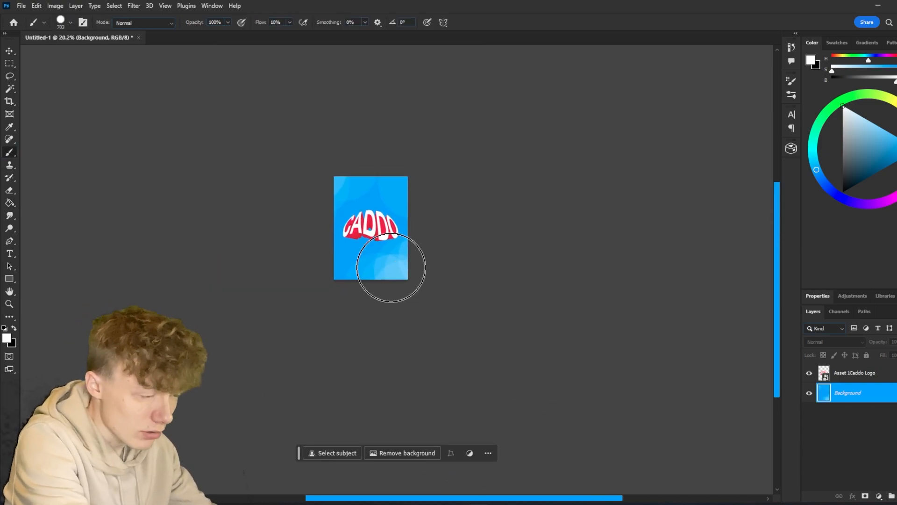
{"action": "scroll", "coordinate": [391, 268], "scroll_direction": "up", "scroll_amount": 3}
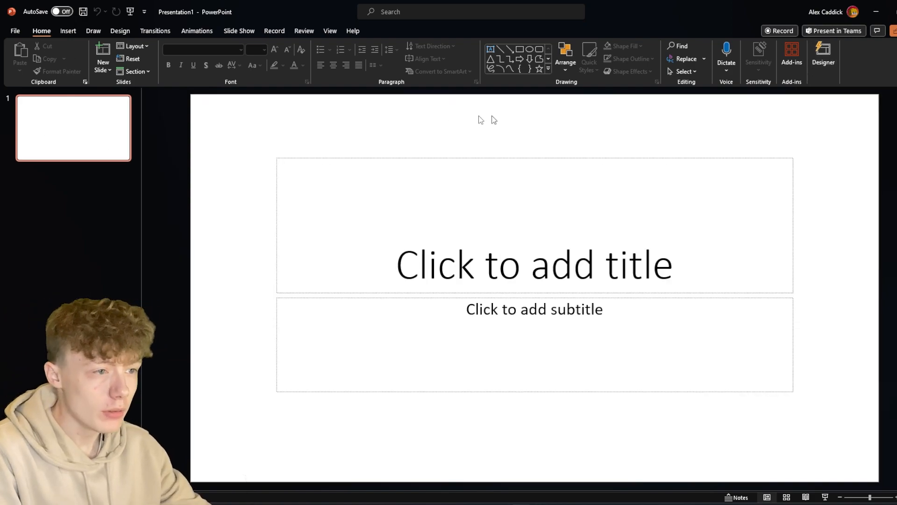
- In PowerPoint, set a custom portrait slide size of 21 cm wide by 29.7 cm high
{"action": "left_click", "coordinate": [93, 30]}
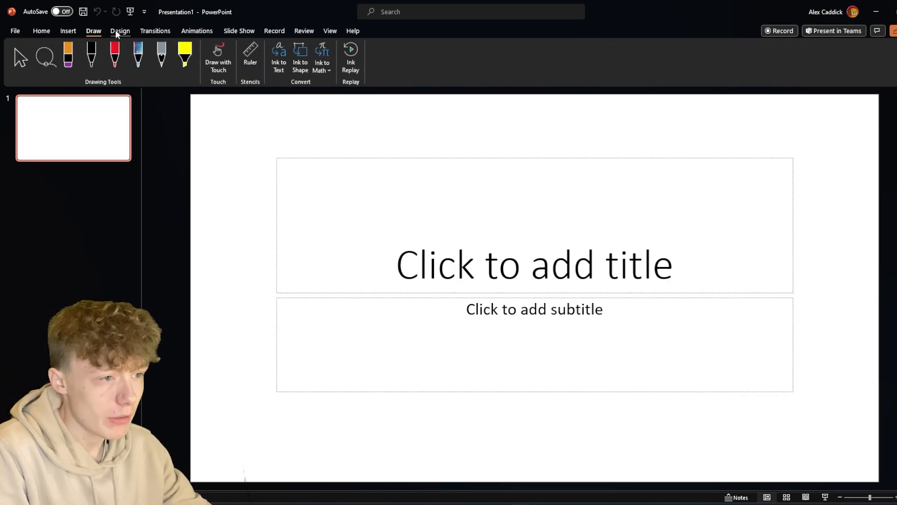
{"action": "left_click", "coordinate": [115, 30]}
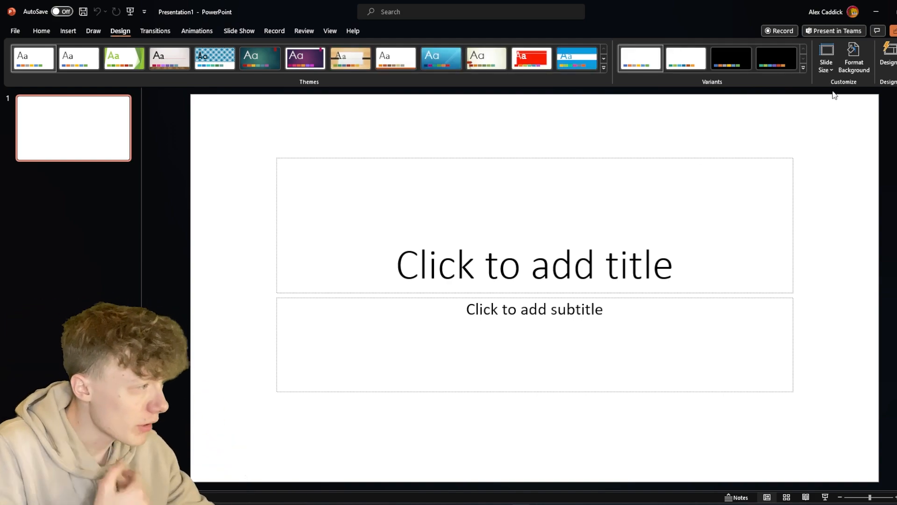
{"action": "left_click", "coordinate": [827, 66]}
{"action": "left_click", "coordinate": [865, 131]}
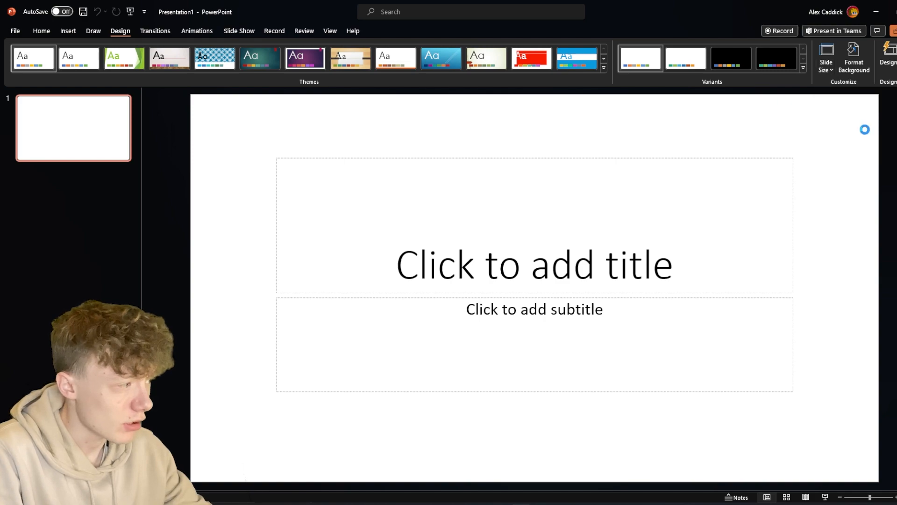
{"action": "left_click", "coordinate": [437, 224]}
{"action": "left_click", "coordinate": [423, 267]}
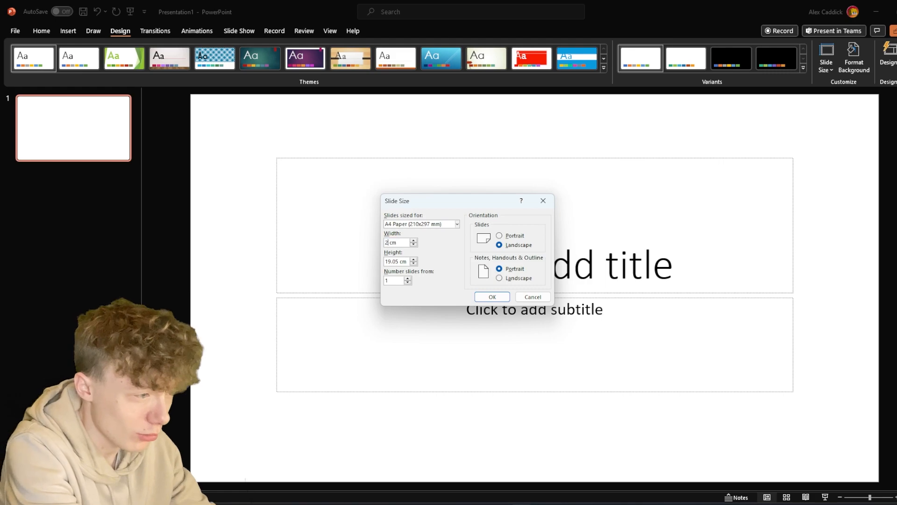
{"action": "left_click", "coordinate": [426, 224]}
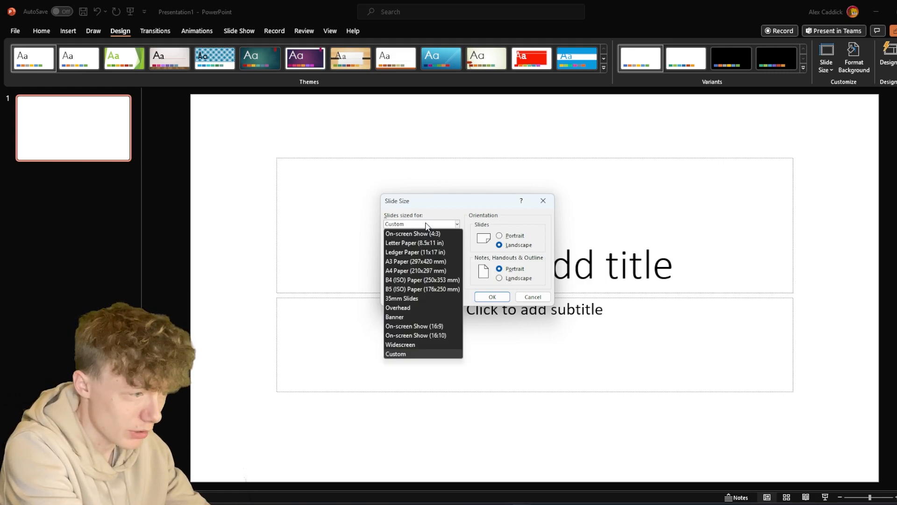
{"action": "type", "text": "29.7"}
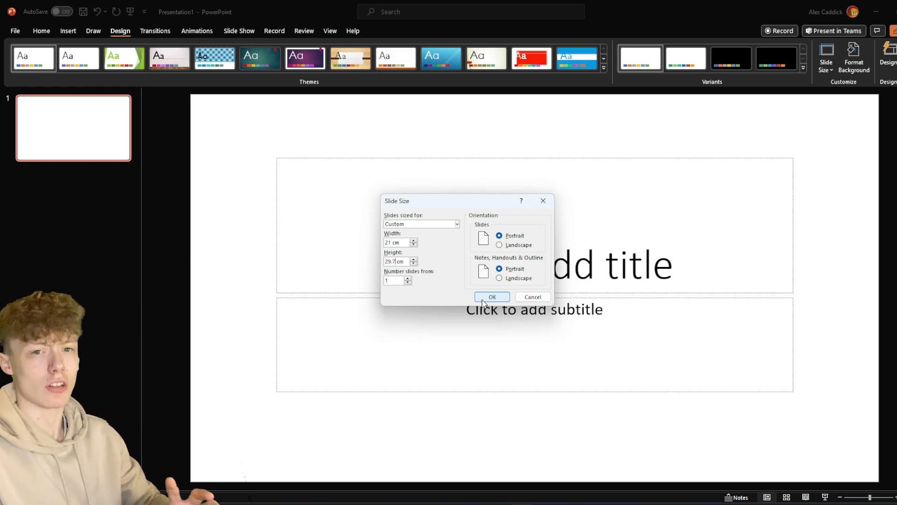
{"action": "left_click", "coordinate": [484, 300]}
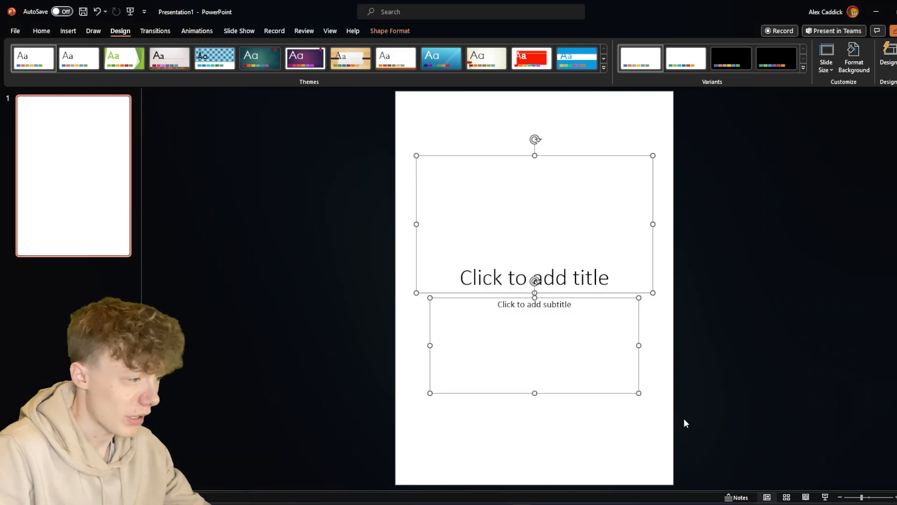
- Delete the slide's title and subtitle placeholders and insert the Fortnite card JPG from the card image folder
{"action": "key", "text": "Delete"}
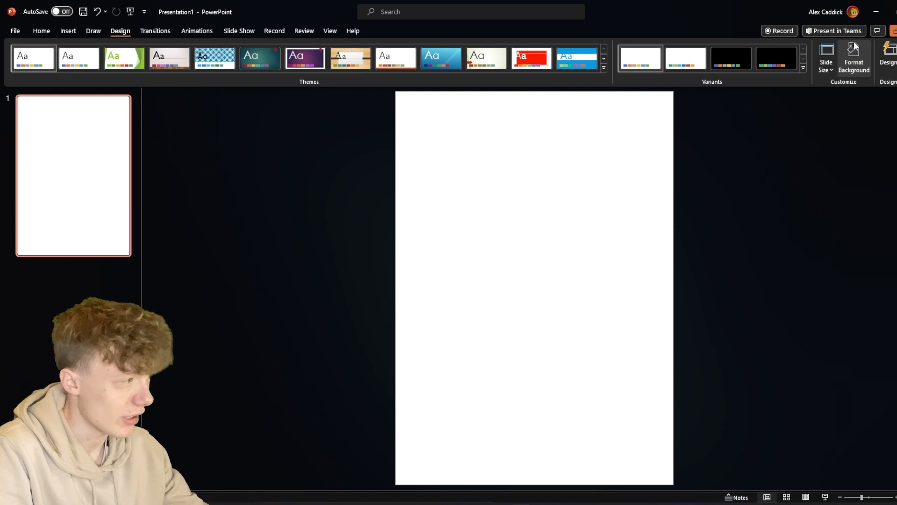
{"action": "left_click", "coordinate": [13, 31]}
{"action": "left_click", "coordinate": [12, 31]}
{"action": "left_click", "coordinate": [442, 504]}
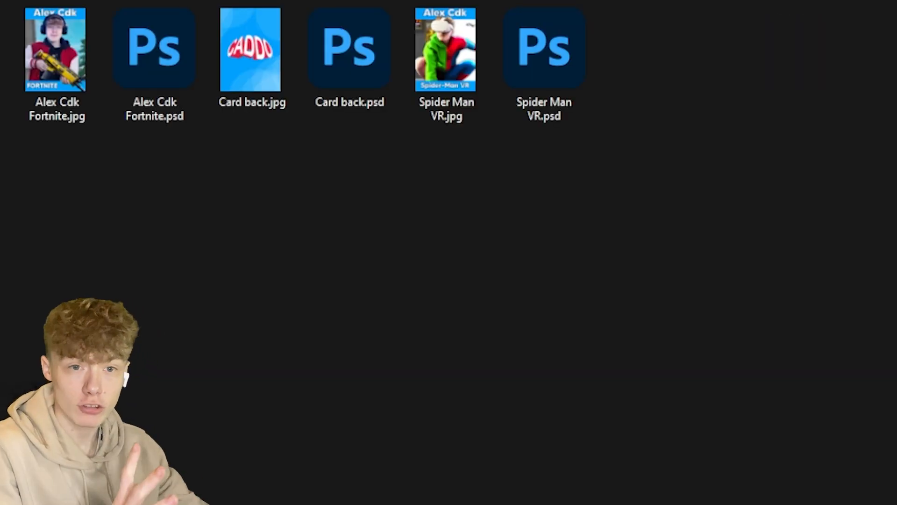
{"action": "left_click", "coordinate": [29, 103]}
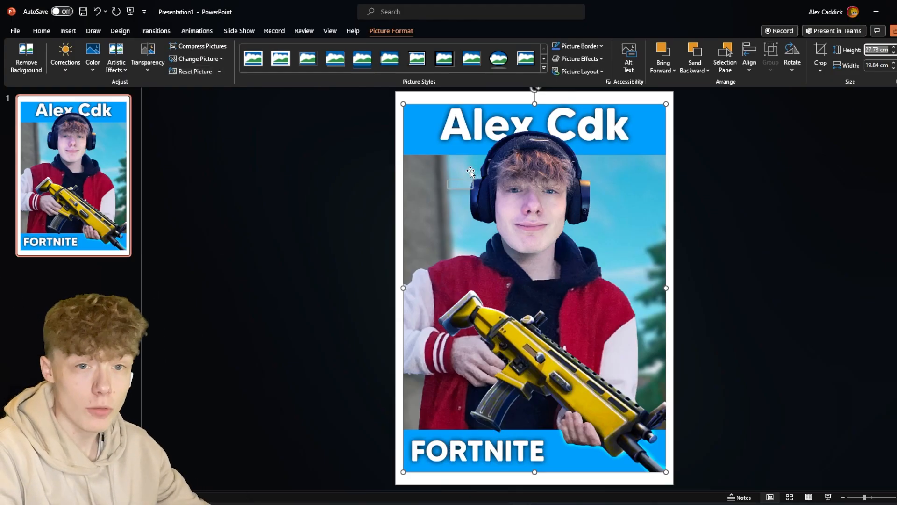
- Set the height of the Fortnite card picture to 3.5 in
{"action": "double_click", "coordinate": [879, 50]}
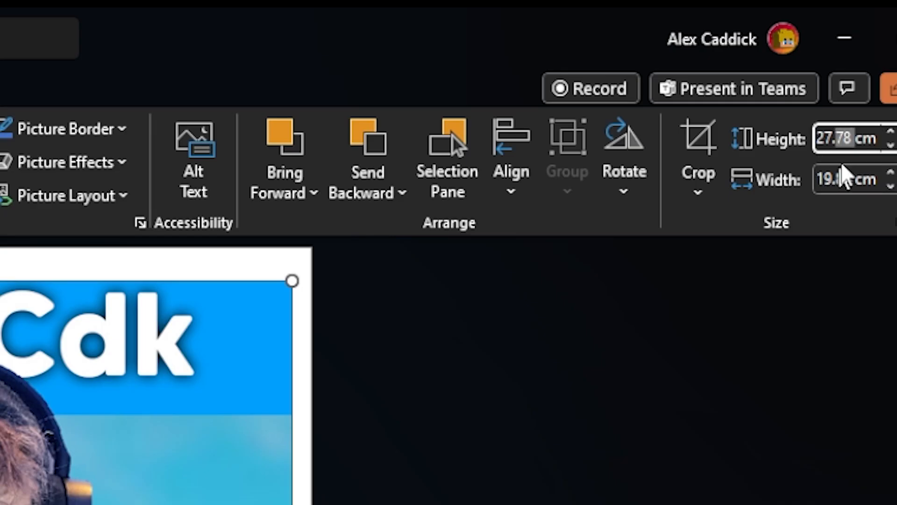
{"action": "triple_click", "coordinate": [881, 48]}
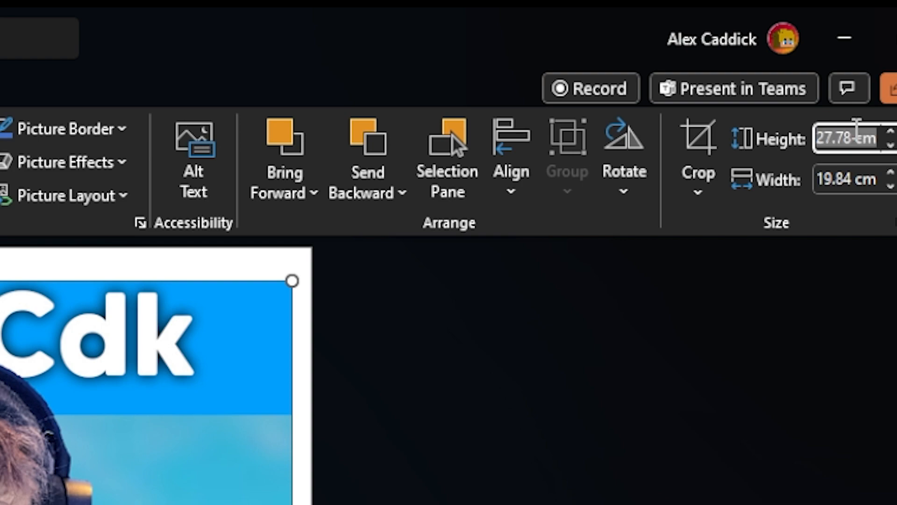
{"action": "type", "text": "3.5"}
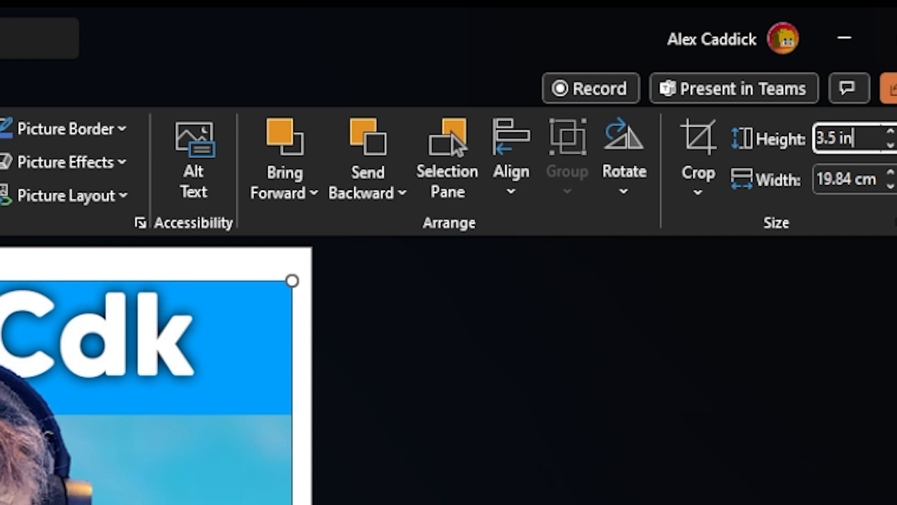
{"action": "key", "text": "Return"}
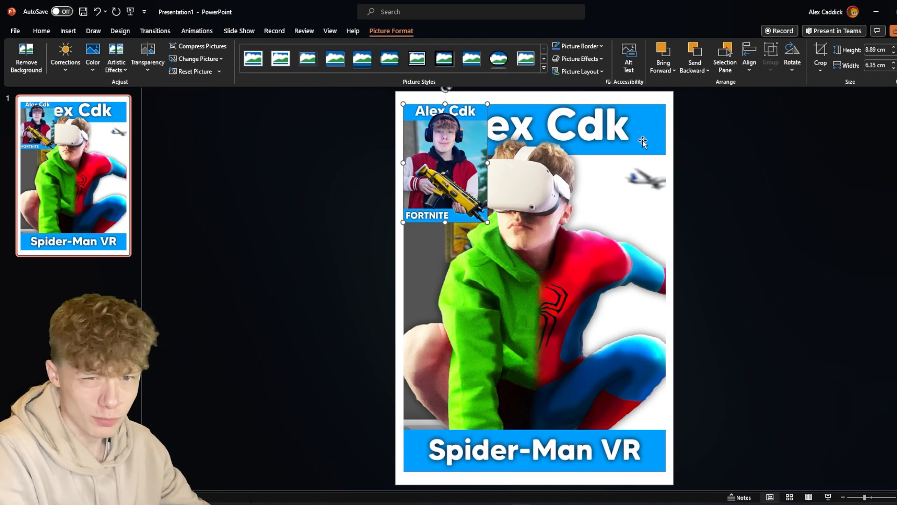
- Set the Spider-Man VR card's height to 3.5 in and arrange it side by side with the Fortnite card along the slide's upper edge
{"action": "left_click", "coordinate": [631, 149]}
{"action": "left_click", "coordinate": [869, 49]}
{"action": "type", "text": "3.5 in"}
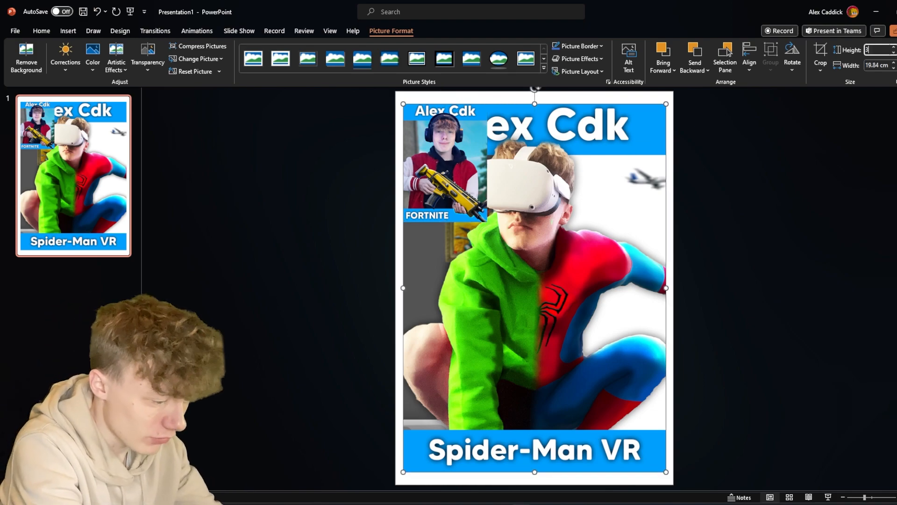
{"action": "key", "text": "Return"}
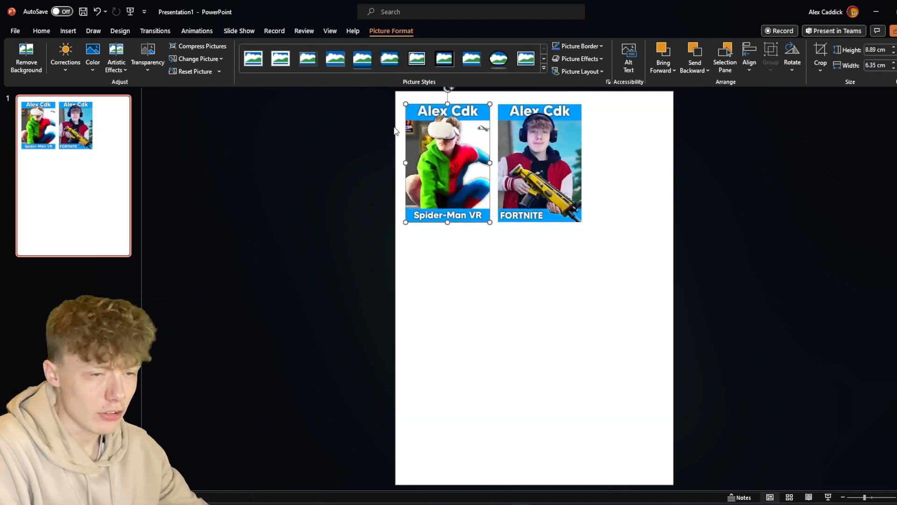
- Duplicate the Fortnite card and place the copy beside the original to complete a row of three cards
{"action": "left_click", "coordinate": [395, 131]}
{"action": "left_click_drag", "start_coordinate": [652, 150], "coordinate": [645, 149]}
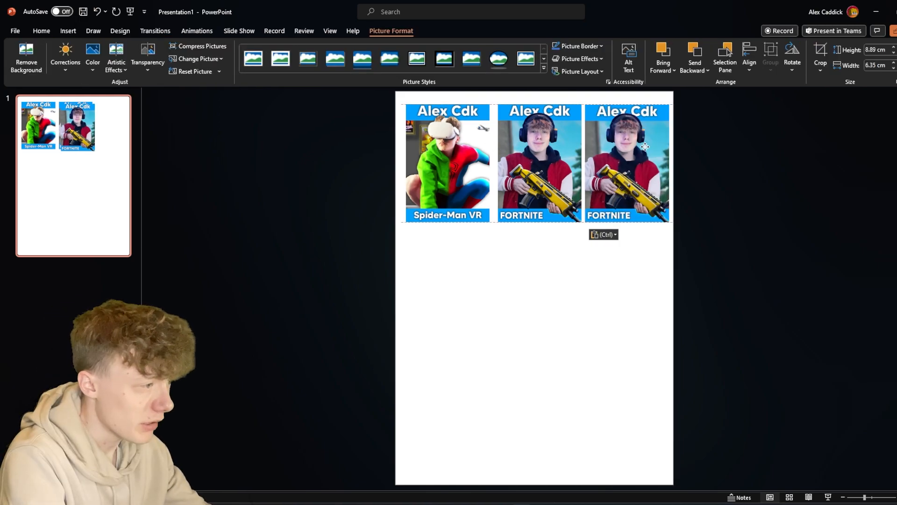
{"action": "left_click_drag", "start_coordinate": [577, 155], "coordinate": [577, 154]}
{"action": "left_click", "coordinate": [804, 271]}
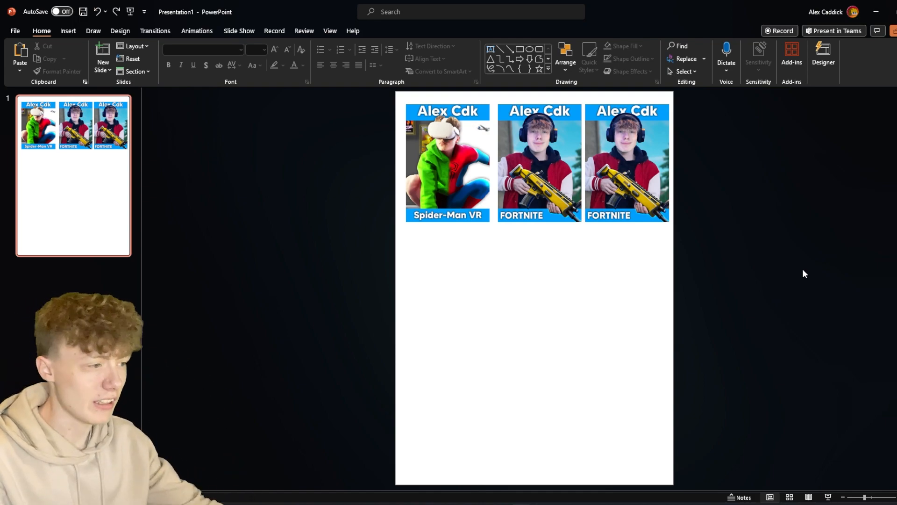
- Distribute the three cards in the row horizontally, aligned to the slide
{"action": "left_click_drag", "start_coordinate": [705, 252], "coordinate": [366, 93]}
{"action": "left_click", "coordinate": [393, 30]}
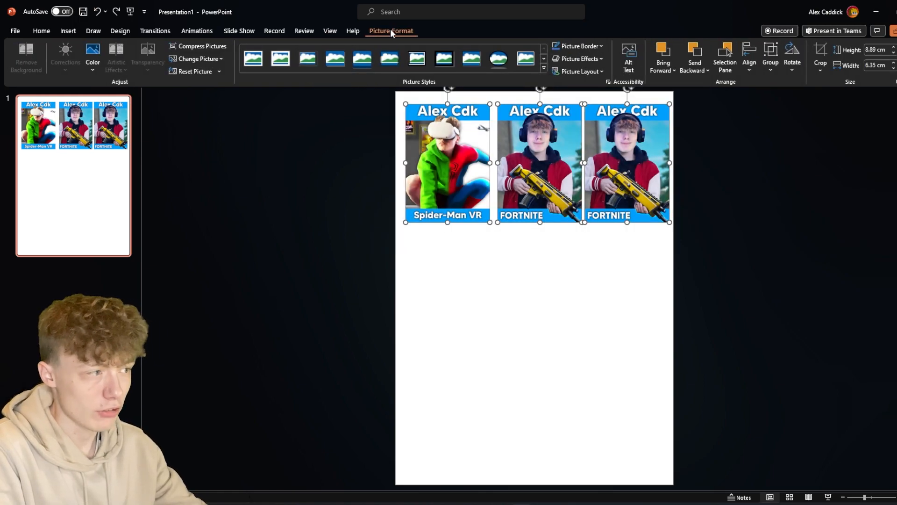
{"action": "left_click", "coordinate": [749, 57]}
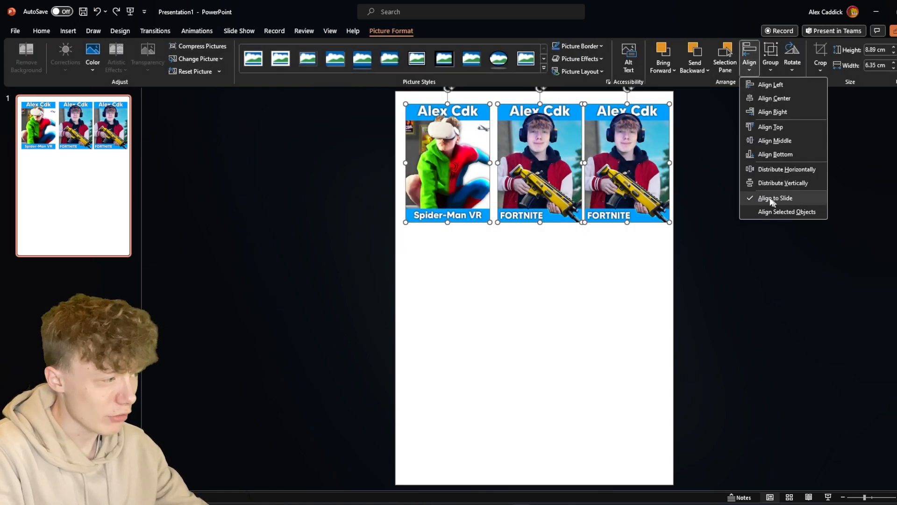
{"action": "left_click", "coordinate": [778, 169]}
{"action": "left_click", "coordinate": [747, 223]}
- Copy the row of cards into the space below to fill the slide with a three-by-three grid of Spider-Man VR and Fortnite cards
{"action": "left_click_drag", "start_coordinate": [386, 96], "coordinate": [736, 270]}
{"action": "left_click", "coordinate": [652, 245]}
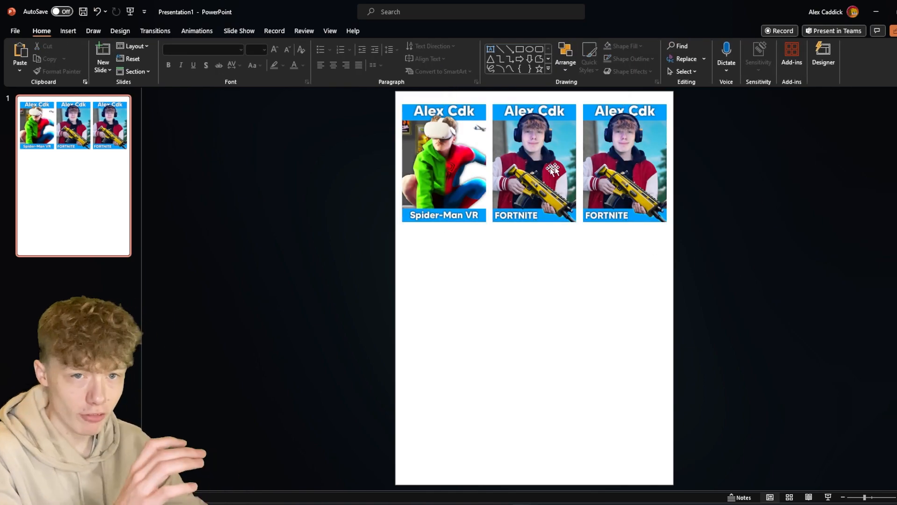
{"action": "left_click_drag", "start_coordinate": [394, 95], "coordinate": [718, 242]}
{"action": "key", "text": "ctrl+c"}
{"action": "key", "text": "ctrl+v"}
{"action": "left_click_drag", "start_coordinate": [650, 190], "coordinate": [632, 455]}
{"action": "key", "text": "ctrl+c"}
{"action": "key", "text": "ctrl+v"}
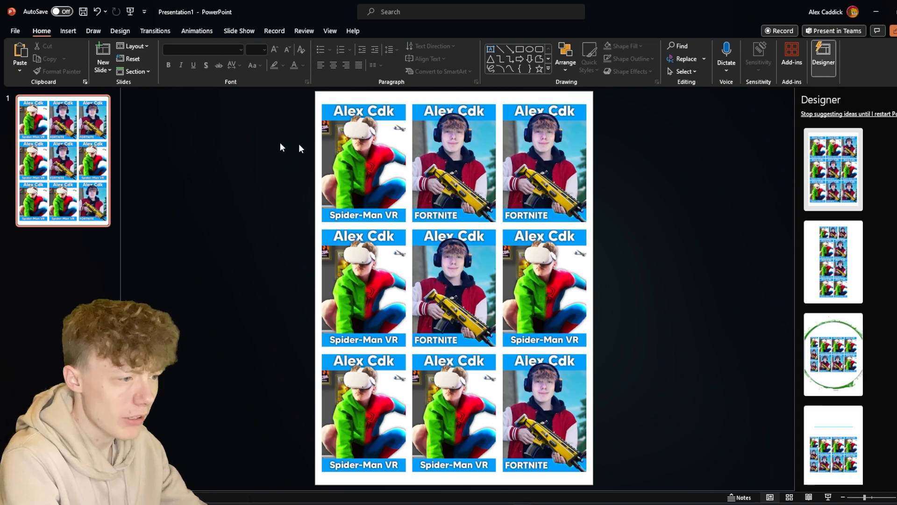
- Group all nine cards and distribute the group vertically, aligned to the slide
{"action": "key", "text": "ctrl+a"}
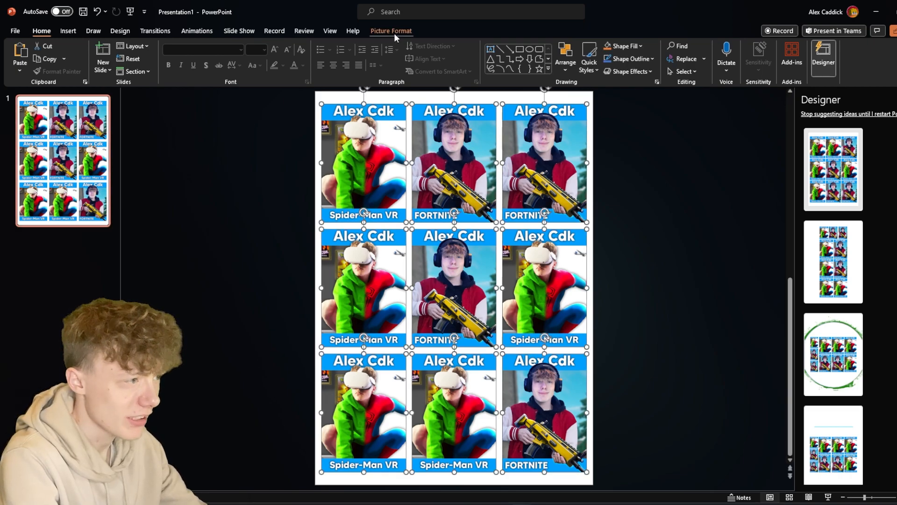
{"action": "left_click", "coordinate": [394, 31]}
{"action": "left_click", "coordinate": [777, 65]}
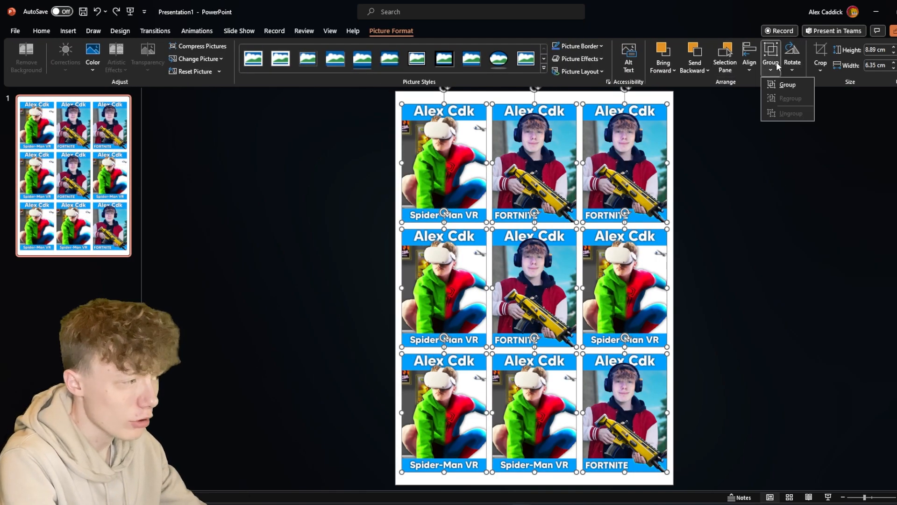
{"action": "left_click", "coordinate": [792, 87]}
{"action": "left_click", "coordinate": [750, 57]}
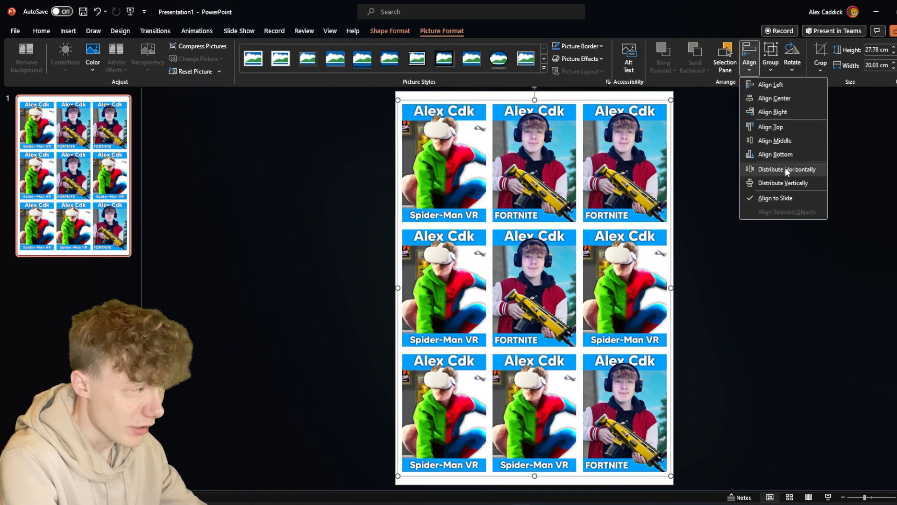
{"action": "left_click", "coordinate": [785, 185]}
- Ungroup the nine cards back into individual pictures and deselect them
{"action": "left_click", "coordinate": [736, 67]}
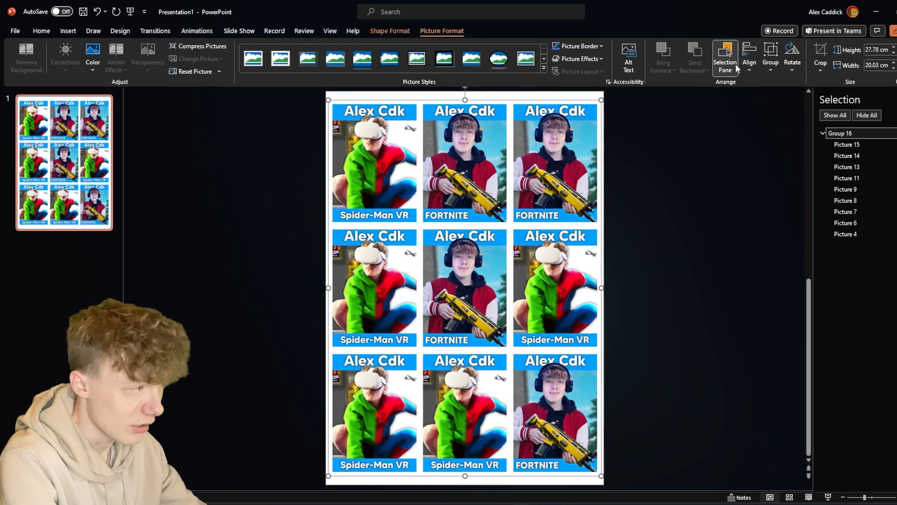
{"action": "left_click", "coordinate": [735, 67]}
{"action": "left_click", "coordinate": [768, 65]}
{"action": "left_click", "coordinate": [792, 115]}
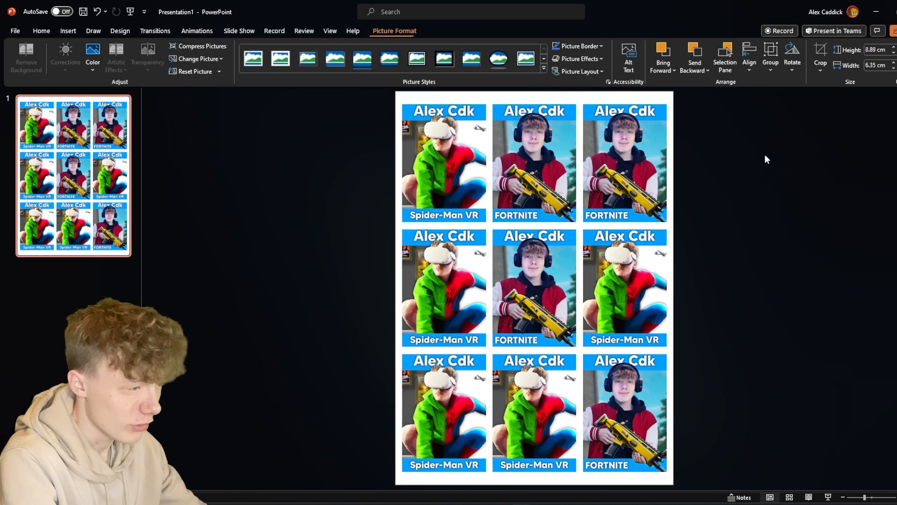
{"action": "left_click", "coordinate": [302, 198]}
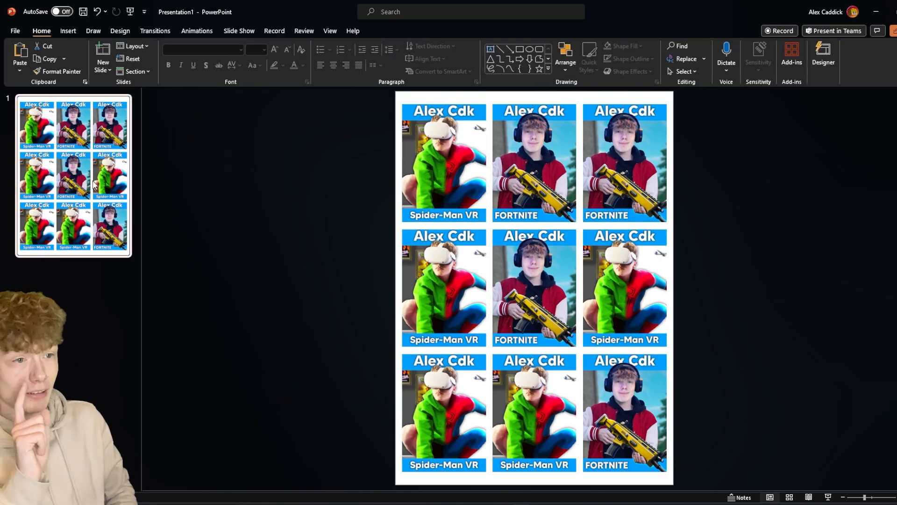
- Duplicate the slide and replace all nine pictures on the copy with Card back.jpg from the Trading cards folder
{"action": "key", "text": "ctrl+d"}
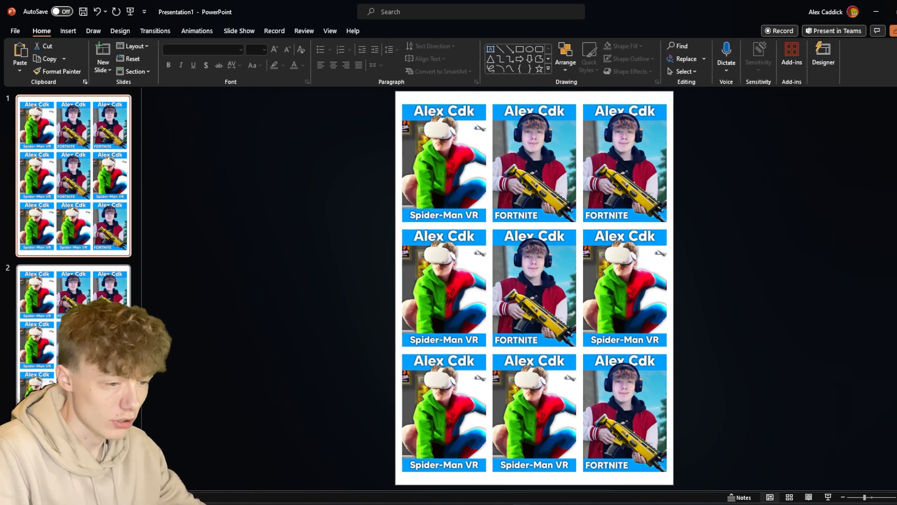
{"action": "left_click_drag", "start_coordinate": [388, 96], "coordinate": [705, 480]}
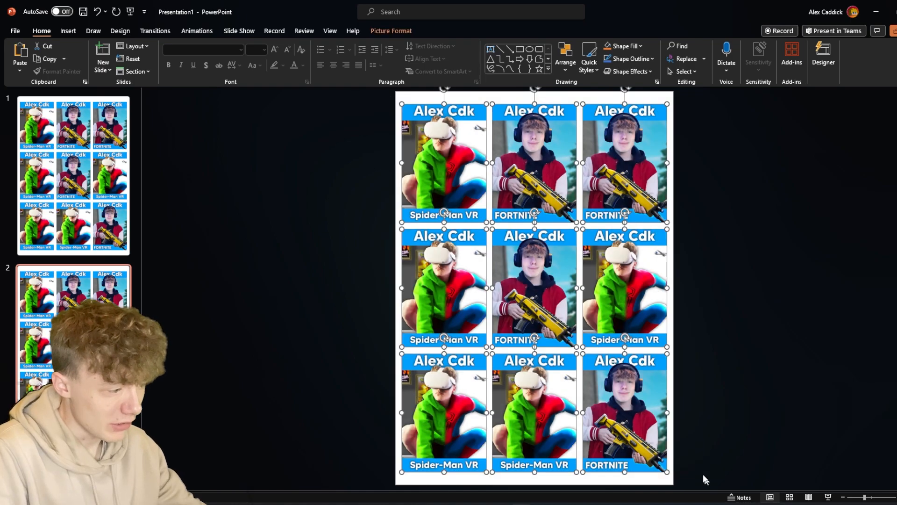
{"action": "left_click", "coordinate": [402, 30]}
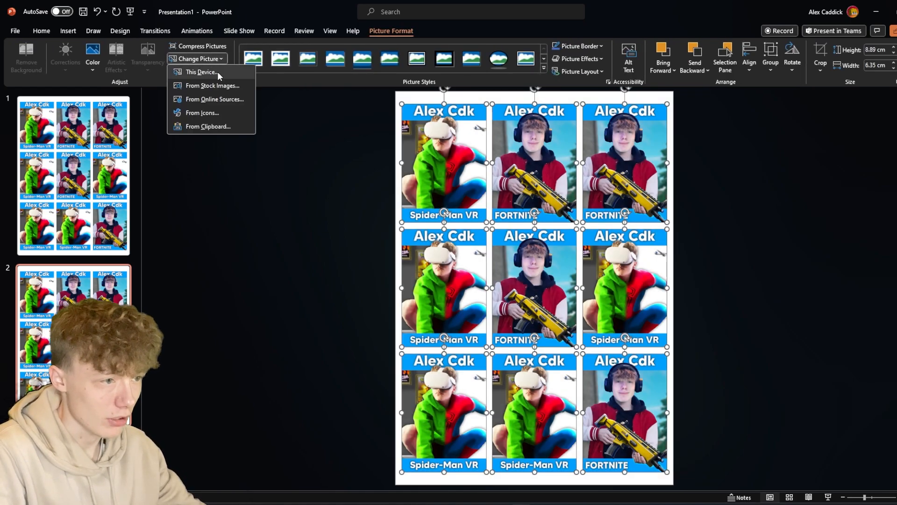
{"action": "left_click", "coordinate": [218, 71]}
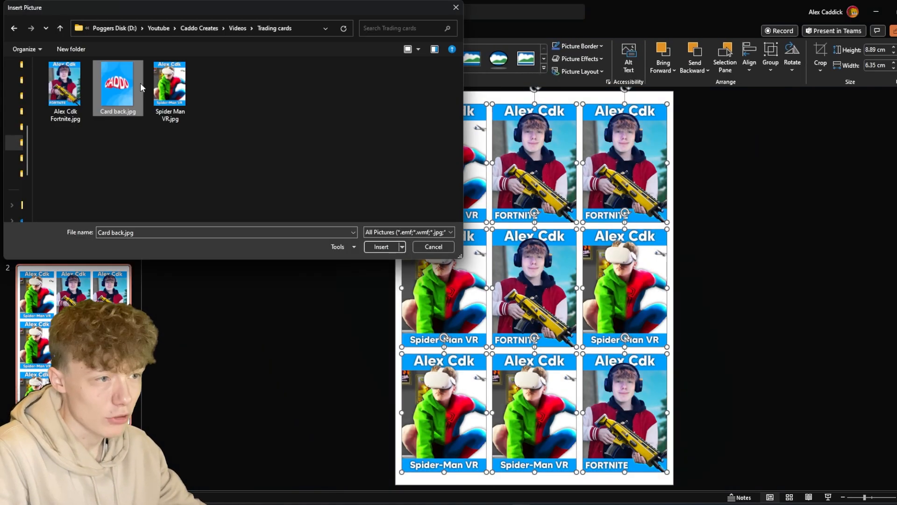
{"action": "double_click", "coordinate": [140, 82]}
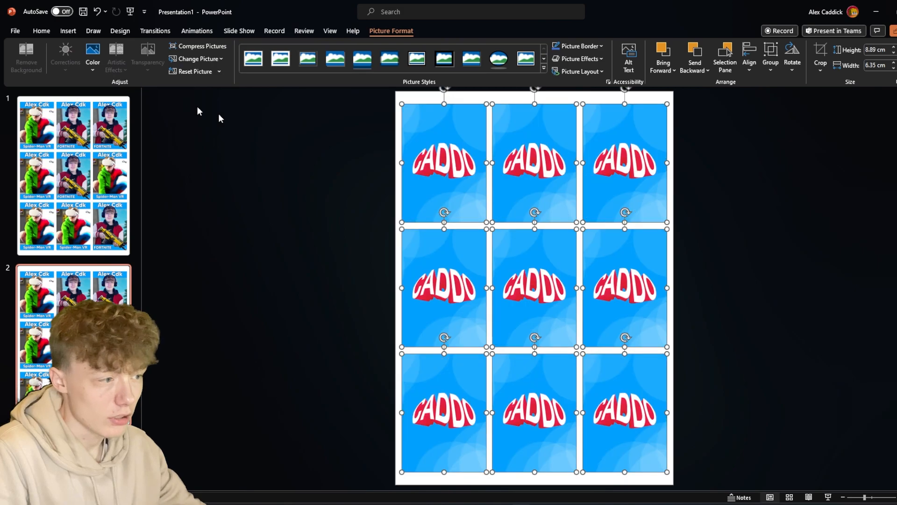
{"action": "left_click", "coordinate": [354, 175]}
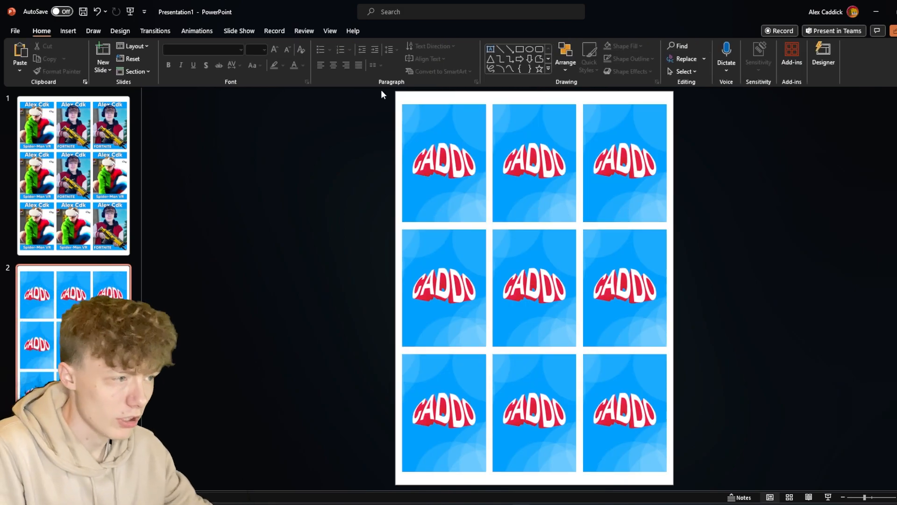
- Flip all nine card backs on the second slide both vertically and horizontally
{"action": "left_click_drag", "start_coordinate": [381, 93], "coordinate": [708, 483]}
{"action": "left_click", "coordinate": [391, 30]}
{"action": "left_click", "coordinate": [792, 59]}
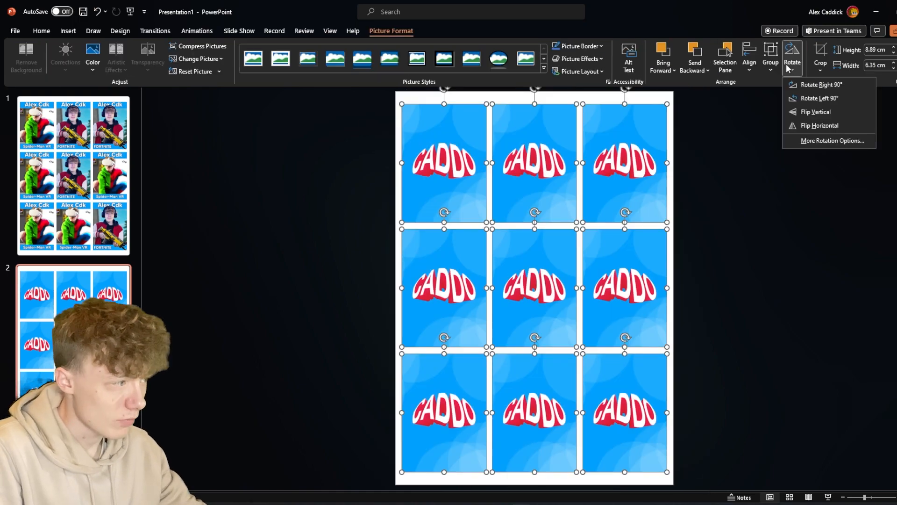
{"action": "left_click", "coordinate": [806, 112]}
{"action": "left_click", "coordinate": [790, 70]}
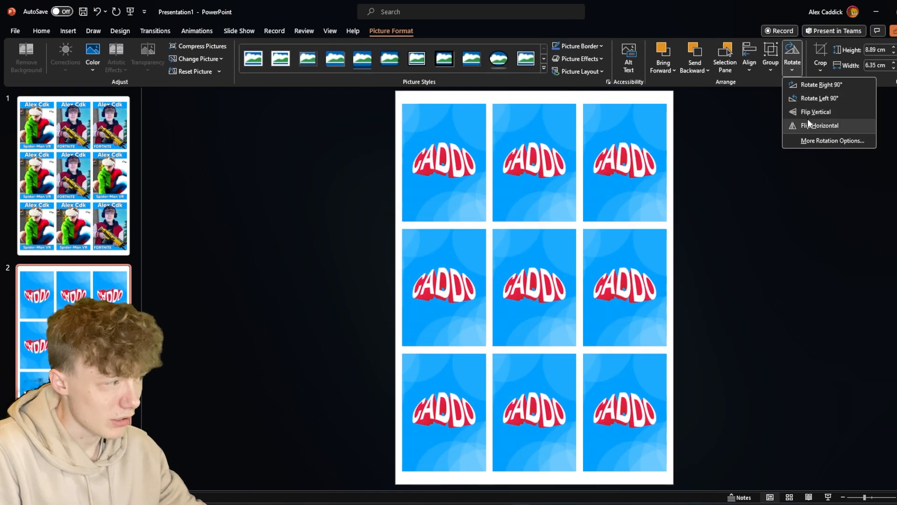
{"action": "left_click", "coordinate": [808, 120]}
{"action": "left_click", "coordinate": [750, 152]}
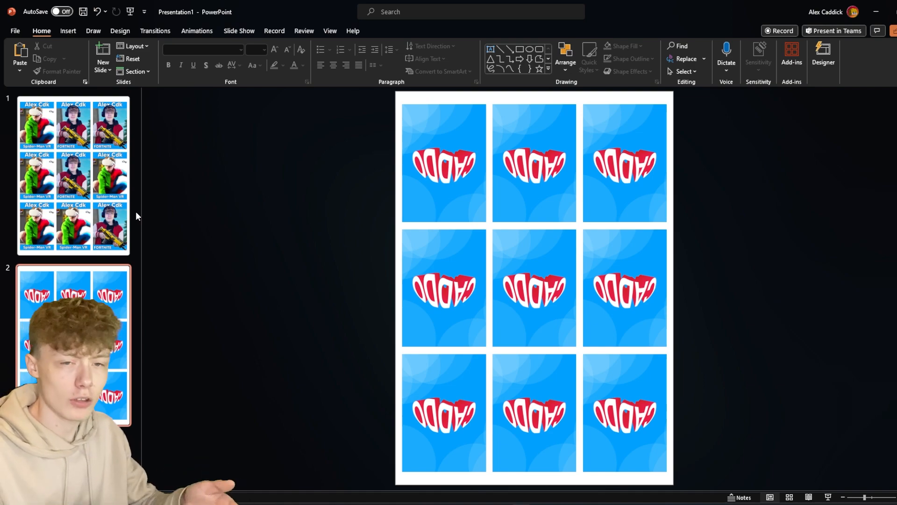
- Open the print settings for the presentation and choose Color output
{"action": "left_click", "coordinate": [16, 30]}
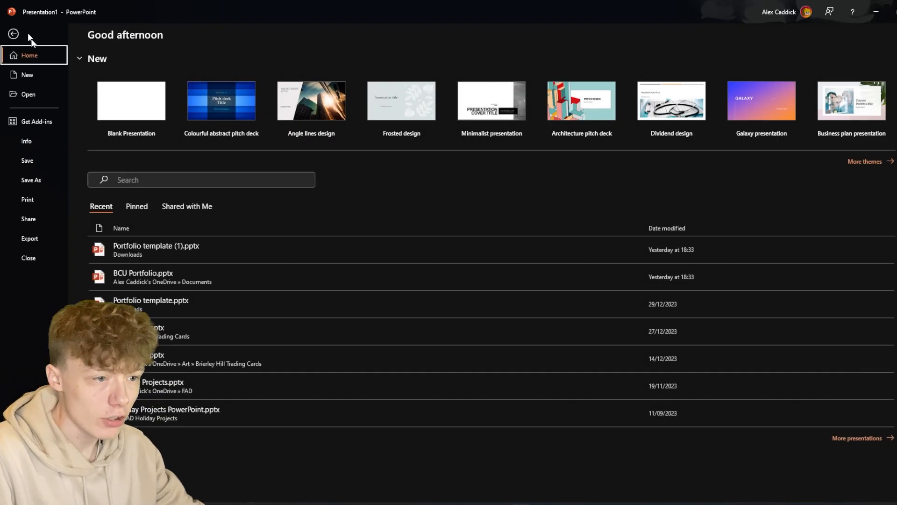
{"action": "left_click", "coordinate": [50, 199]}
{"action": "left_click", "coordinate": [172, 272]}
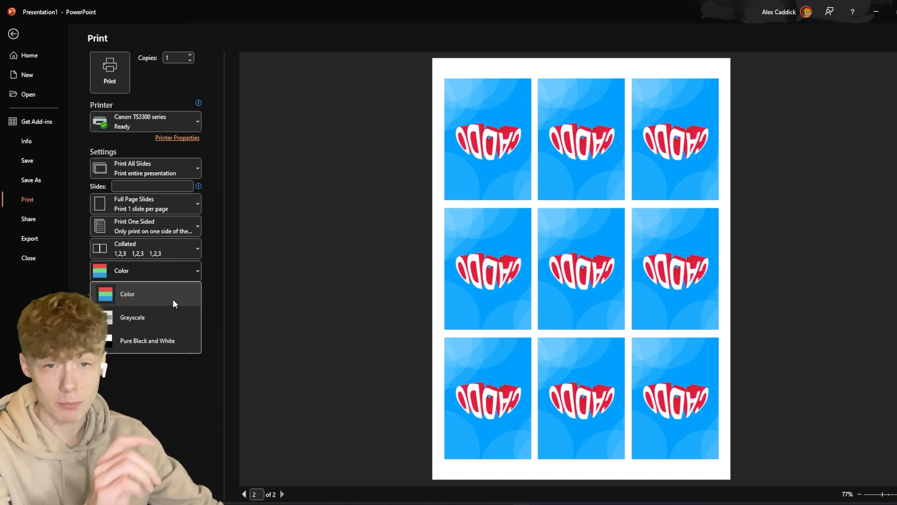
{"action": "left_click", "coordinate": [172, 299]}
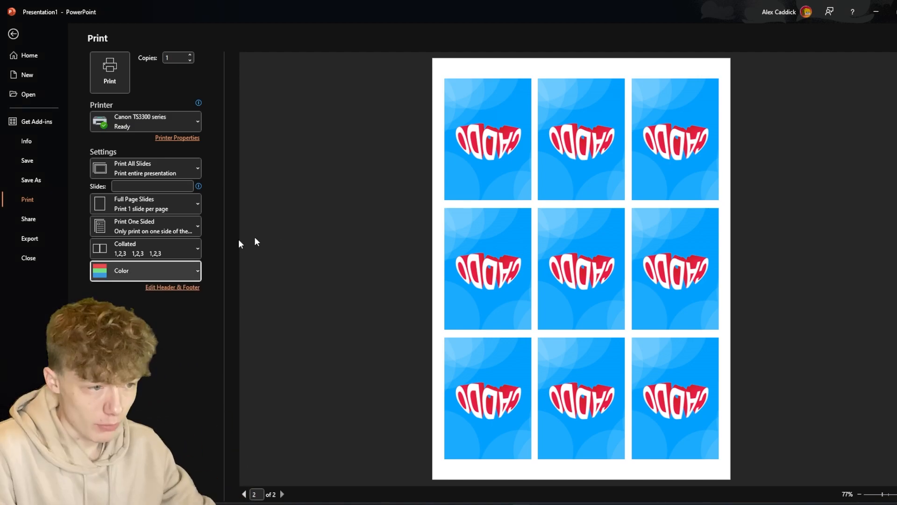
- Choose printing on both sides with pages flipped on the long edge, and print one copy
{"action": "left_click", "coordinate": [139, 229]}
{"action": "left_click", "coordinate": [150, 272]}
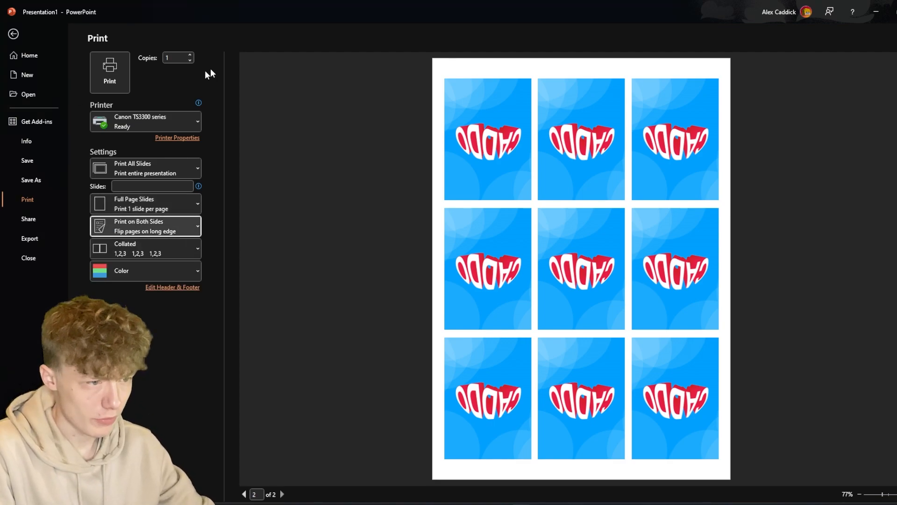
{"action": "left_click", "coordinate": [122, 74]}
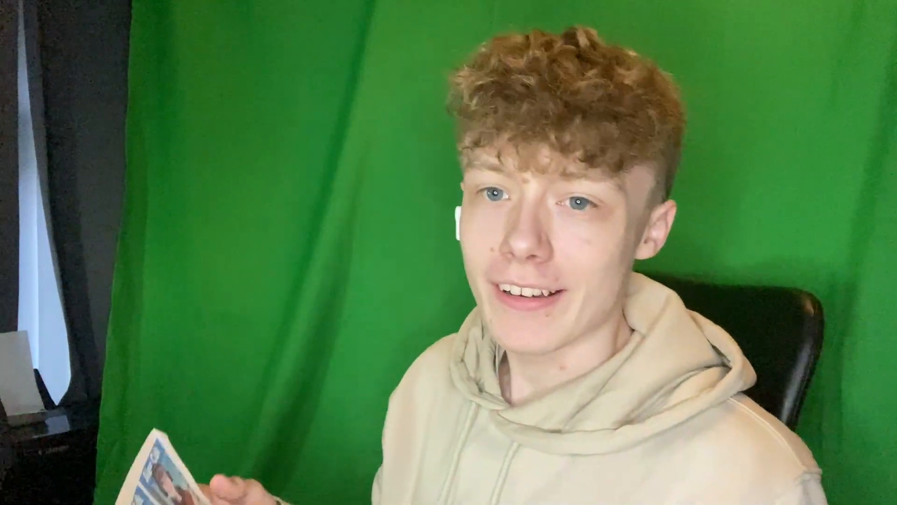